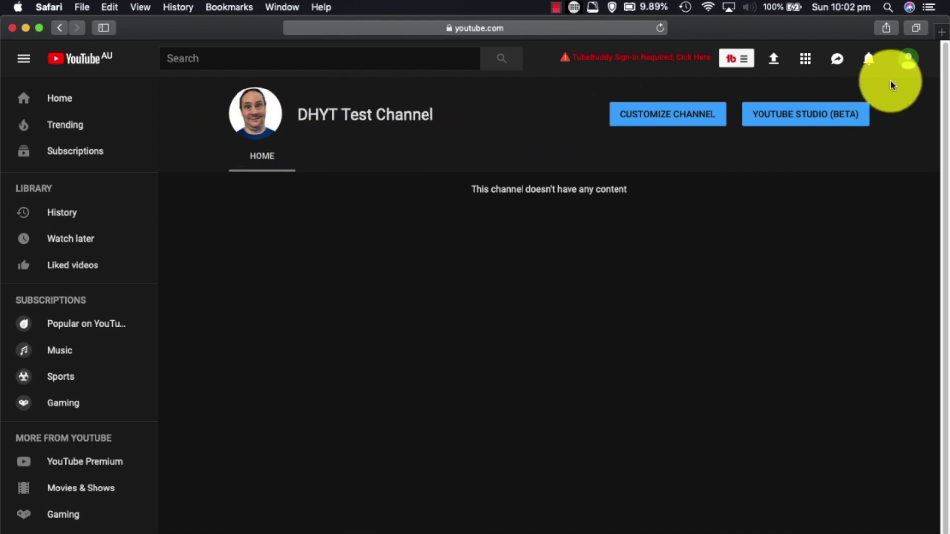
# Step: Open the customization page for DHYT Test Channel from the account avatar menu
pyautogui.click(907, 64)
pyautogui.click(632, 138)
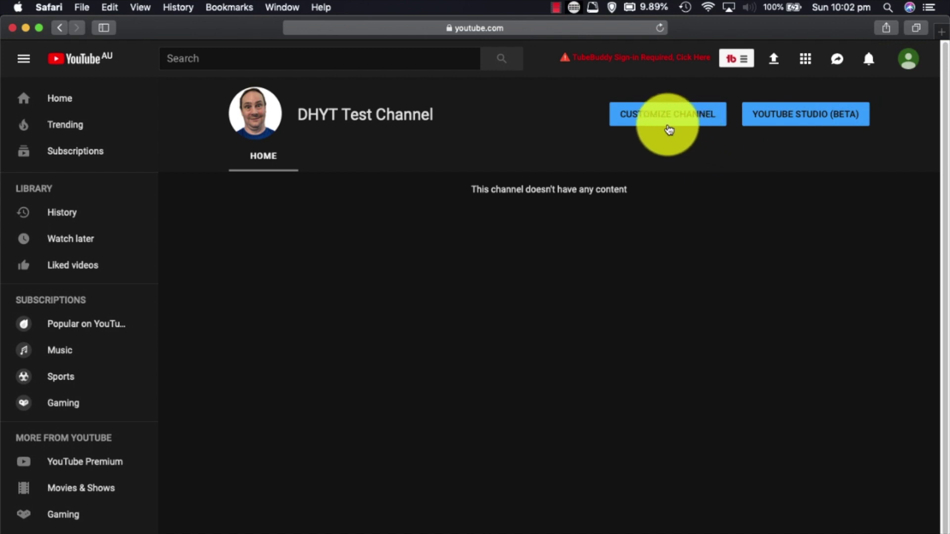
pyautogui.click(670, 127)
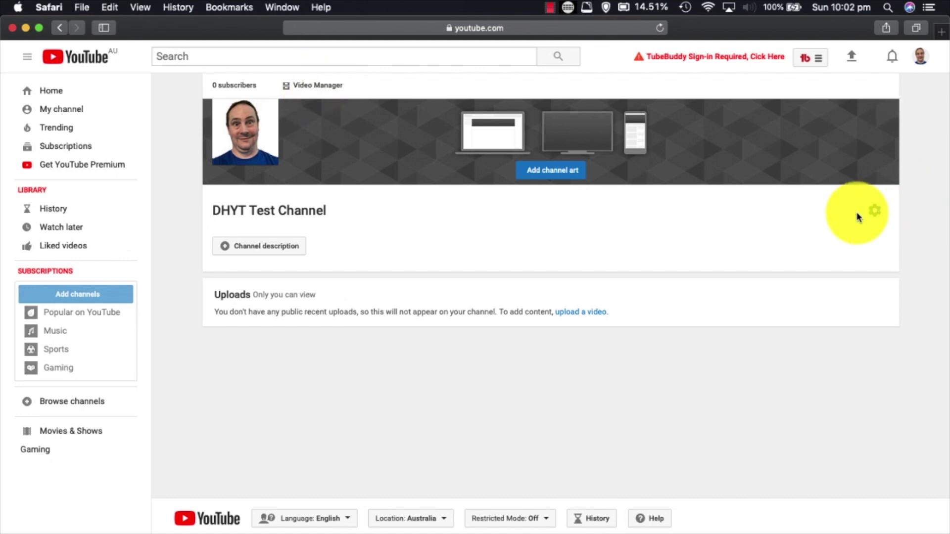
# Step: Save the channel settings with liked videos, subscriptions and playlists private, custom layout and discussion tab on
pyautogui.click(875, 212)
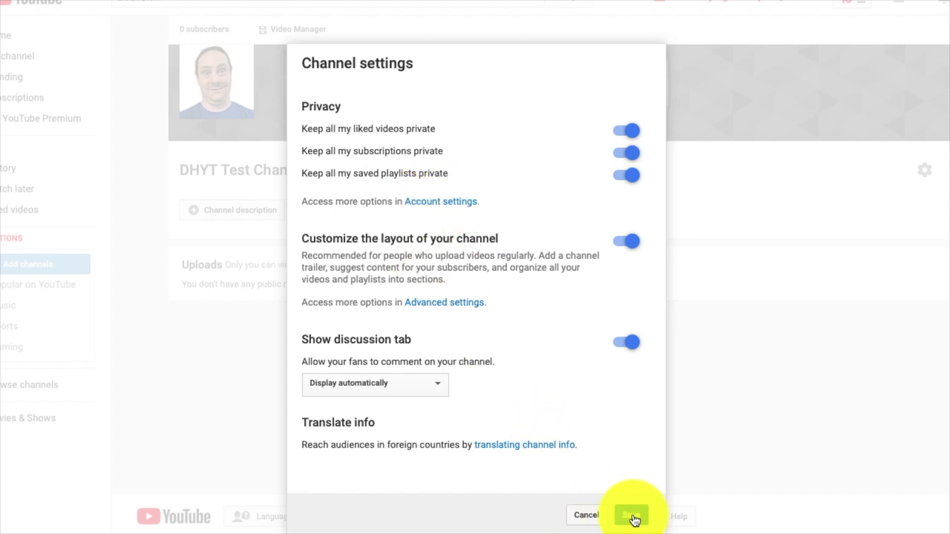
pyautogui.click(590, 518)
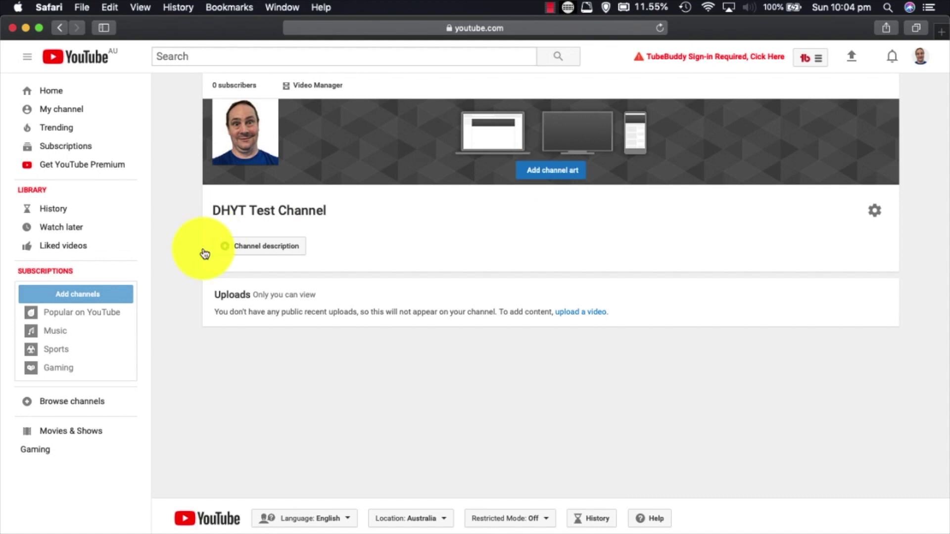
# Step: Add a channel description calling it a test channel for running tests, experiments and tutorials
pyautogui.click(280, 247)
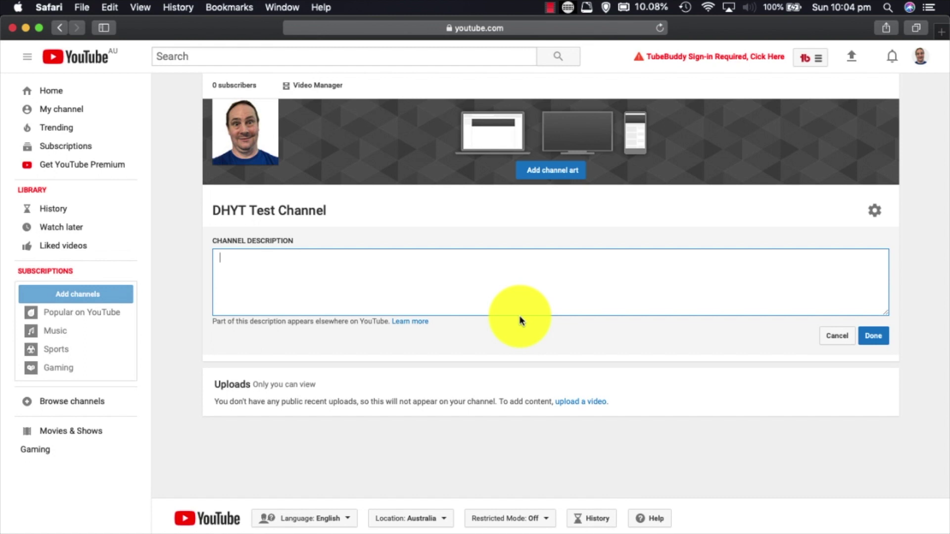
pyautogui.write('This channel is a test channel for the Doug Hewson YT channel. Here we run tests, exp')
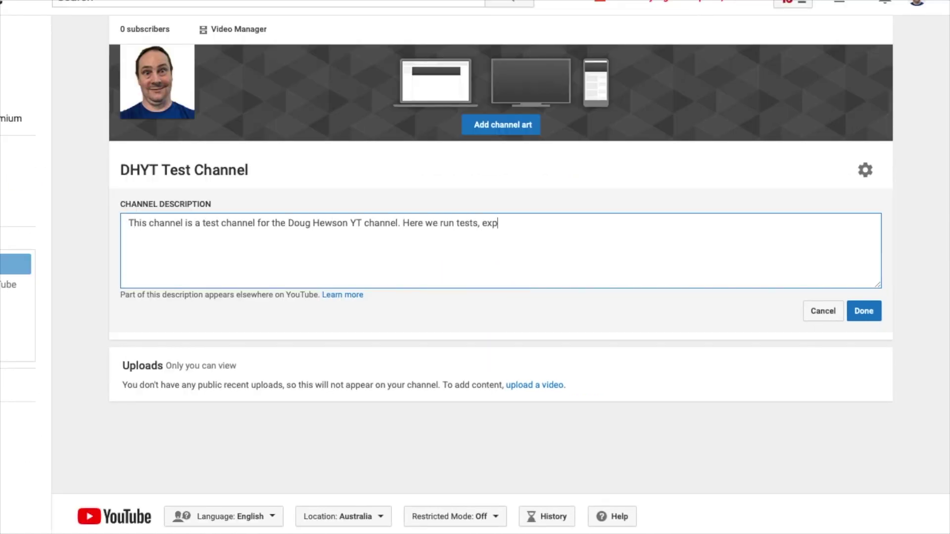
pyautogui.write('eriments and show viewers how to do stuff in tutorials.')
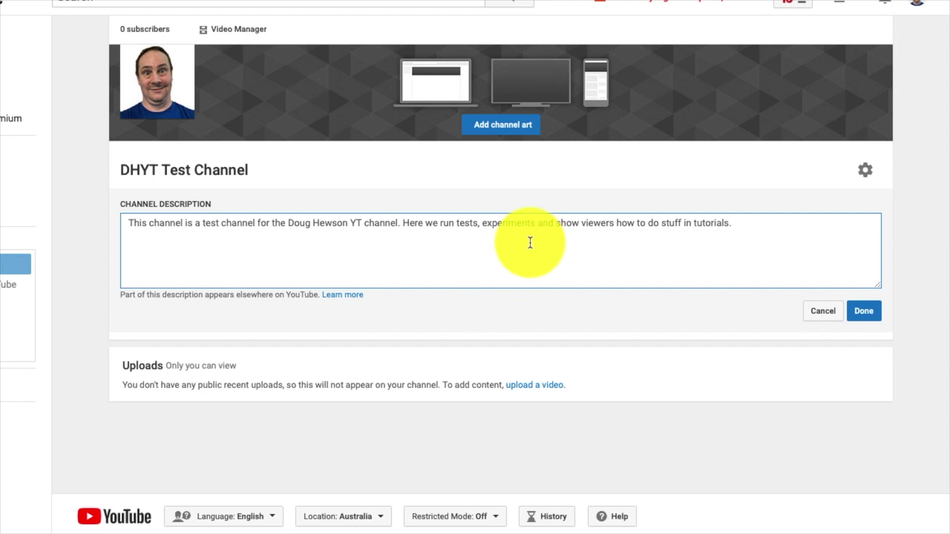
pyautogui.click(864, 312)
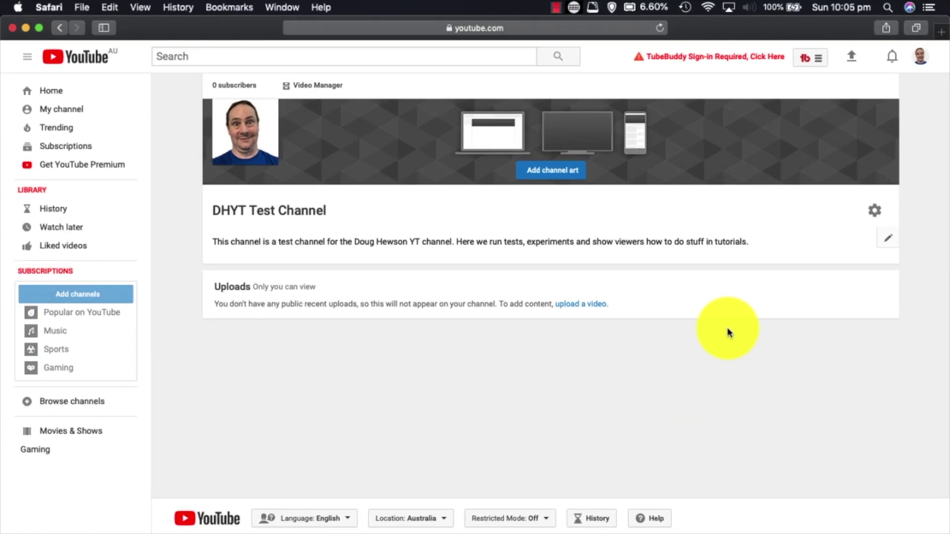
# Step: In Video Manager's advanced channel settings, set the country to Australia and save
pyautogui.click(321, 86)
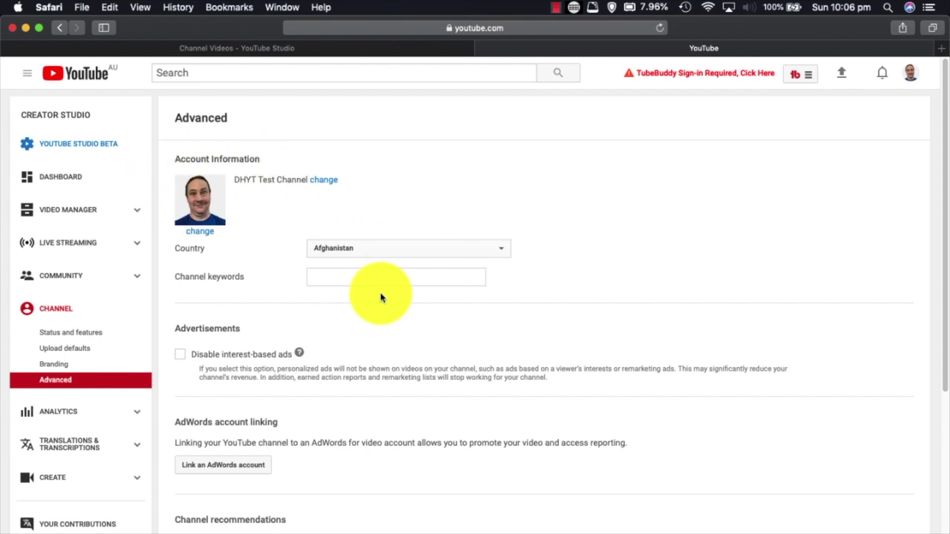
pyautogui.click(503, 250)
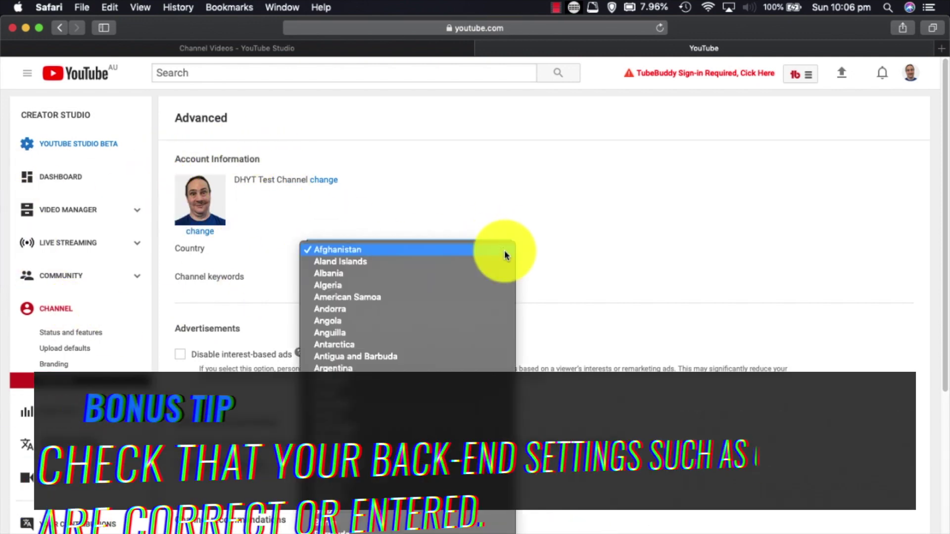
pyautogui.scroll(-10, 459, 316)
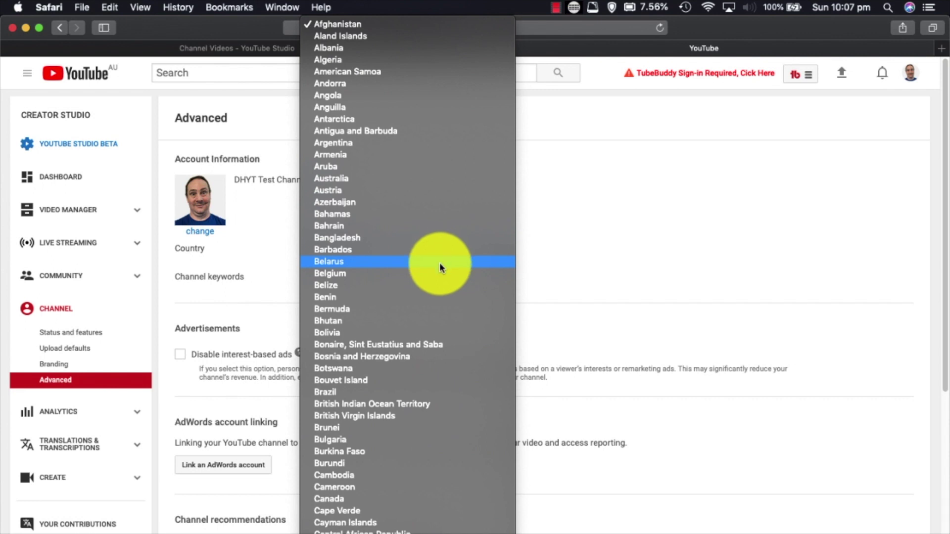
pyautogui.click(358, 183)
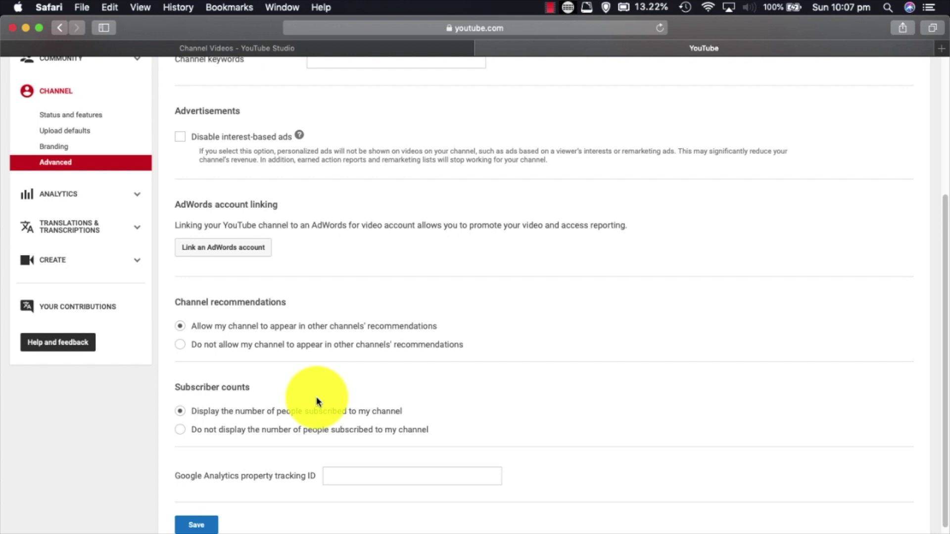
pyautogui.click(194, 524)
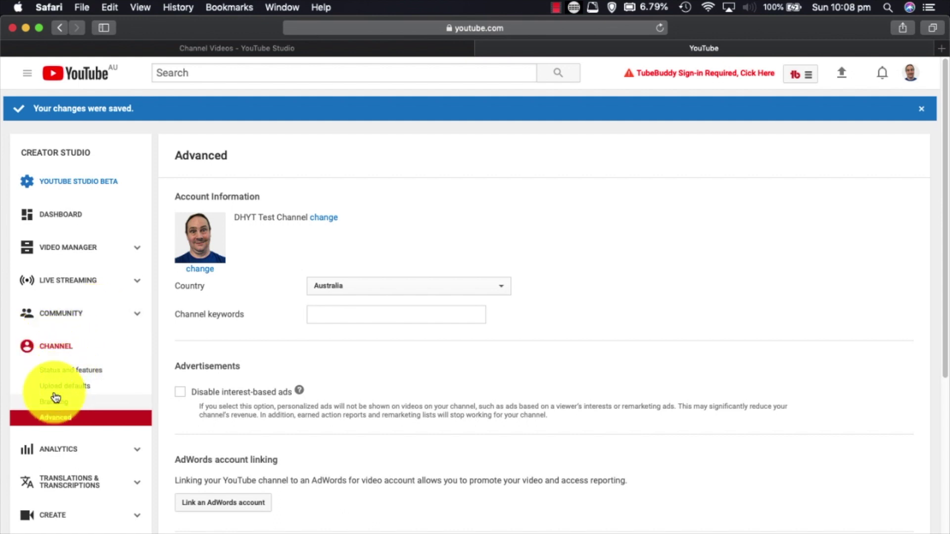
pyautogui.click(58, 372)
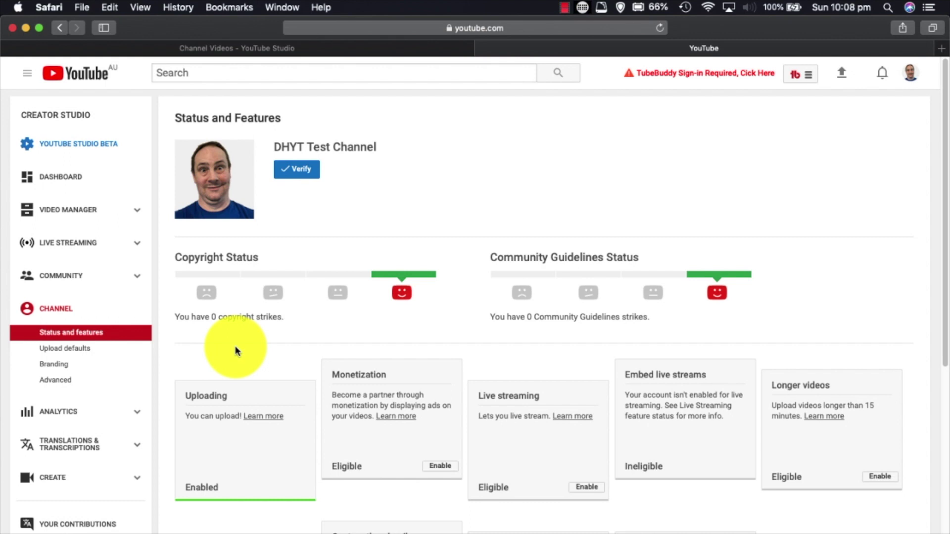
pyautogui.scroll(-3, 485, 225)
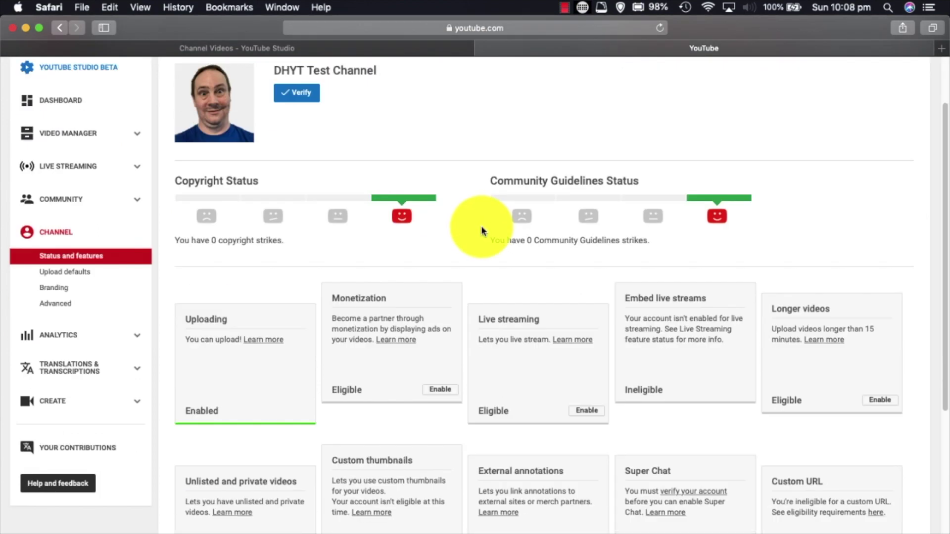
pyautogui.scroll(2, 485, 220)
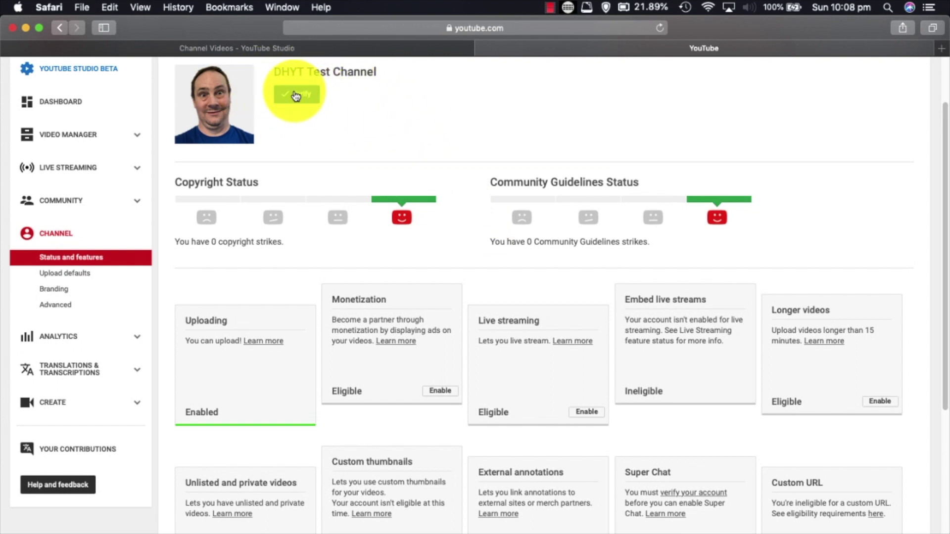
pyautogui.scroll(-3, 550, 183)
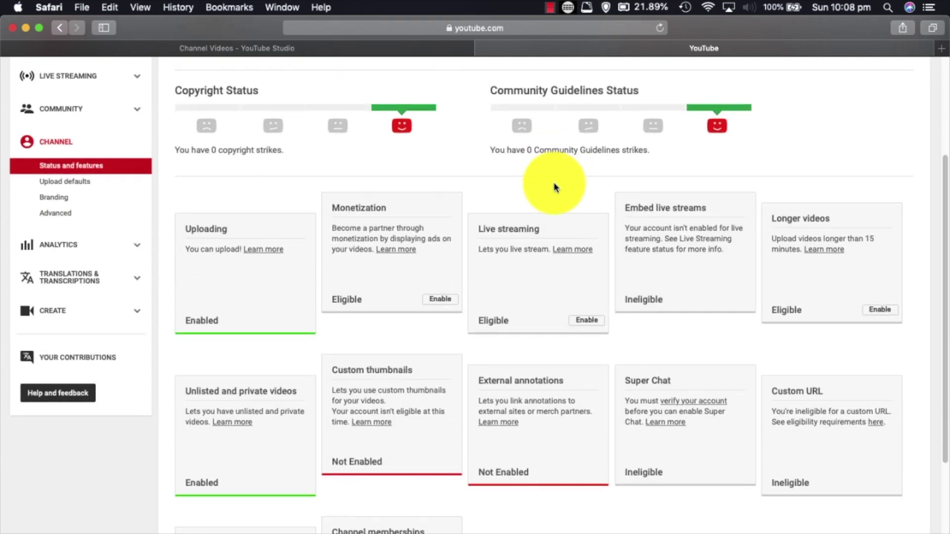
pyautogui.scroll(-1, 556, 187)
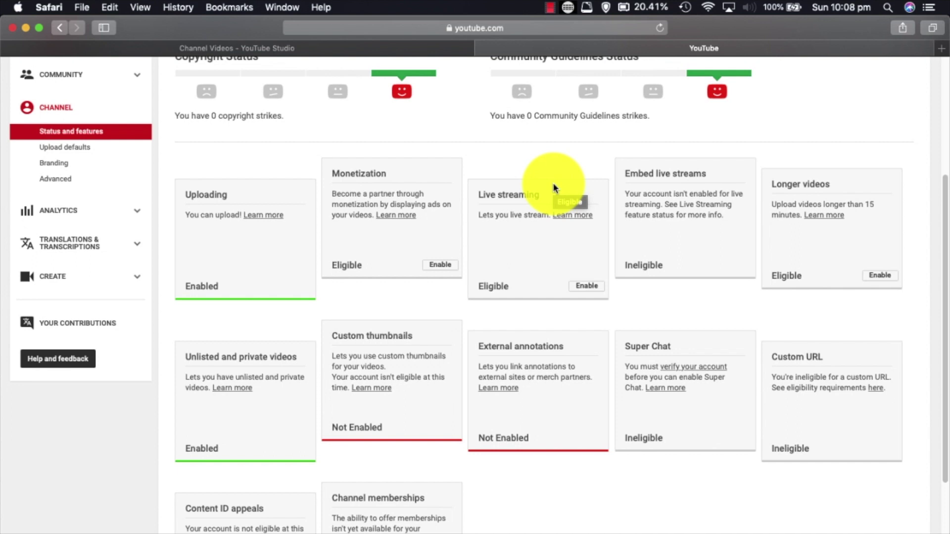
pyautogui.scroll(-1, 554, 188)
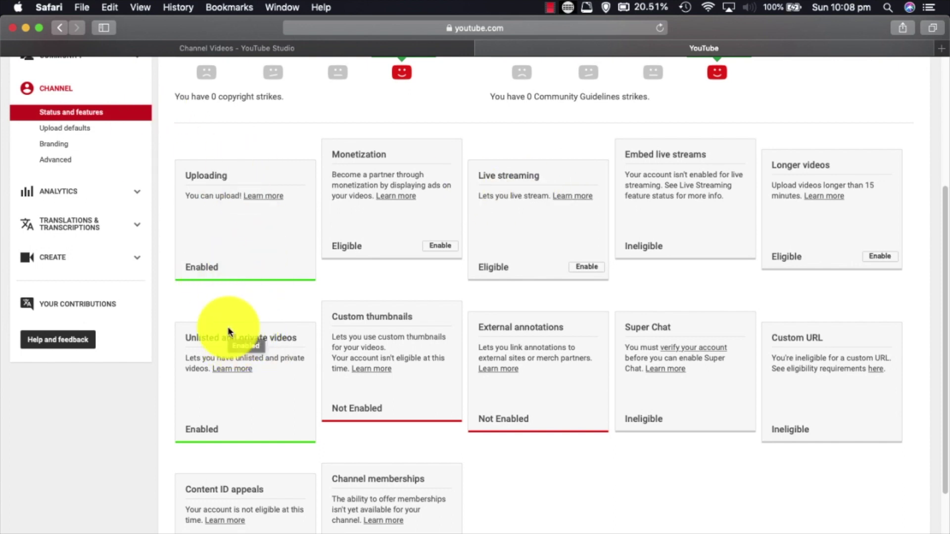
pyautogui.scroll(-3, 238, 326)
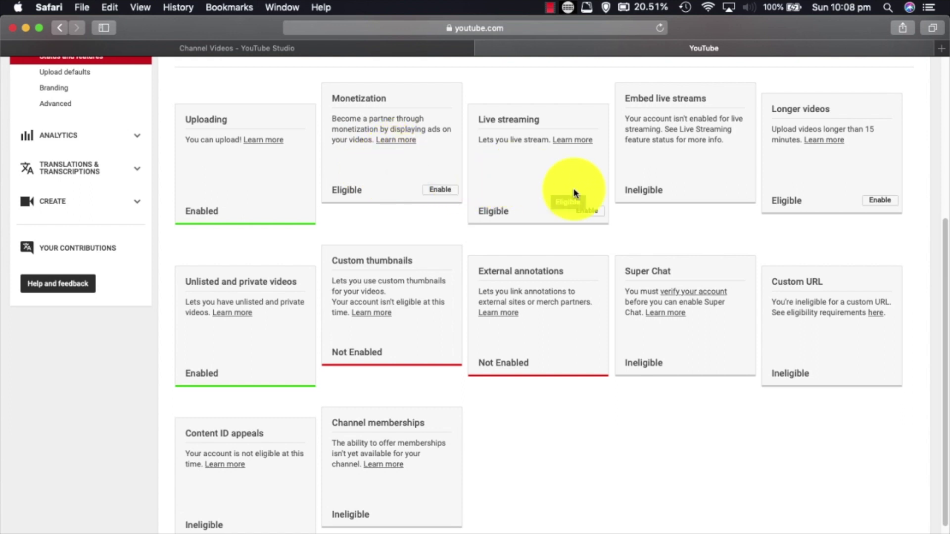
pyautogui.scroll(3, 510, 299)
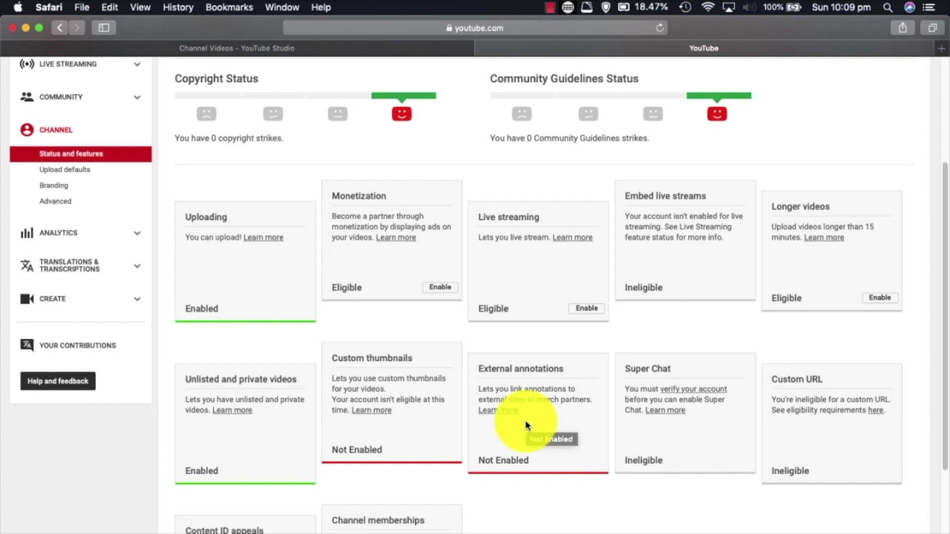
pyautogui.scroll(-3, 540, 421)
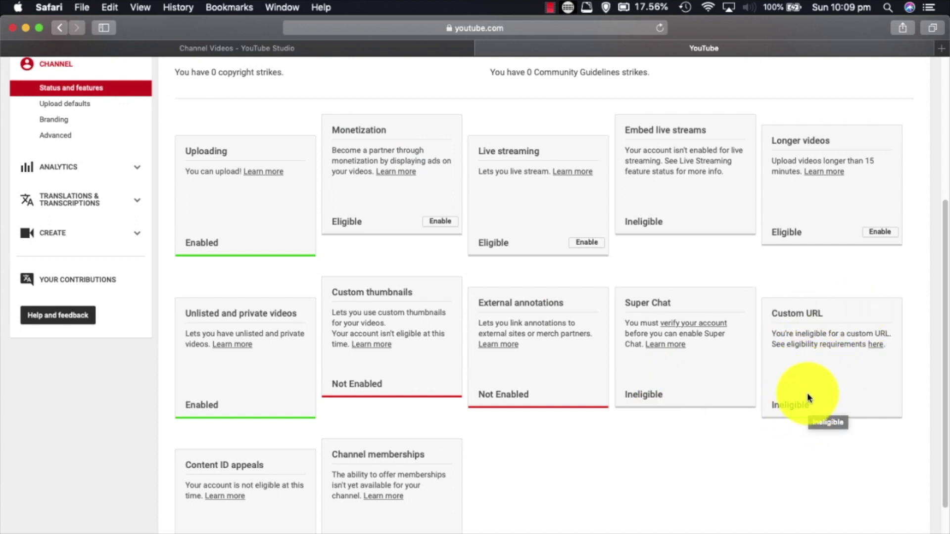
pyautogui.scroll(-3, 722, 428)
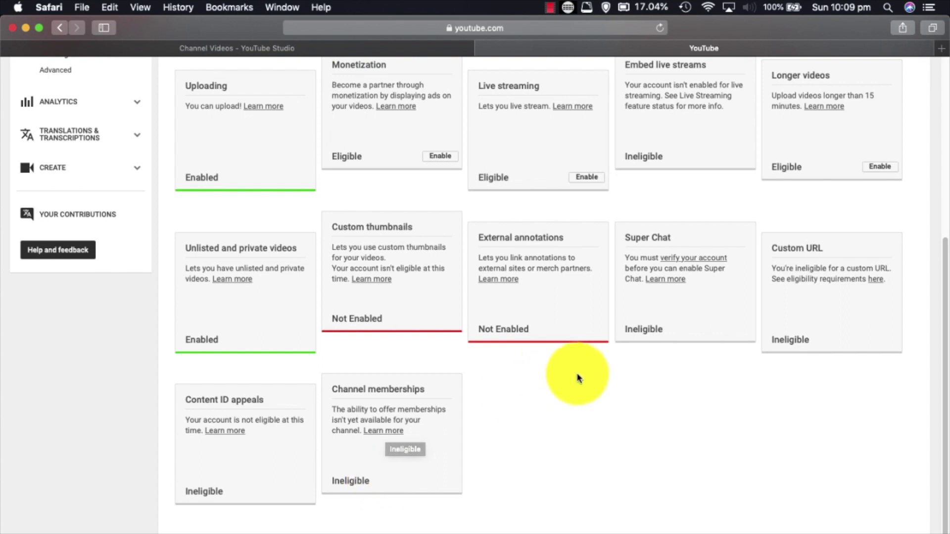
pyautogui.scroll(5, 578, 384)
pyautogui.scroll(1, 580, 390)
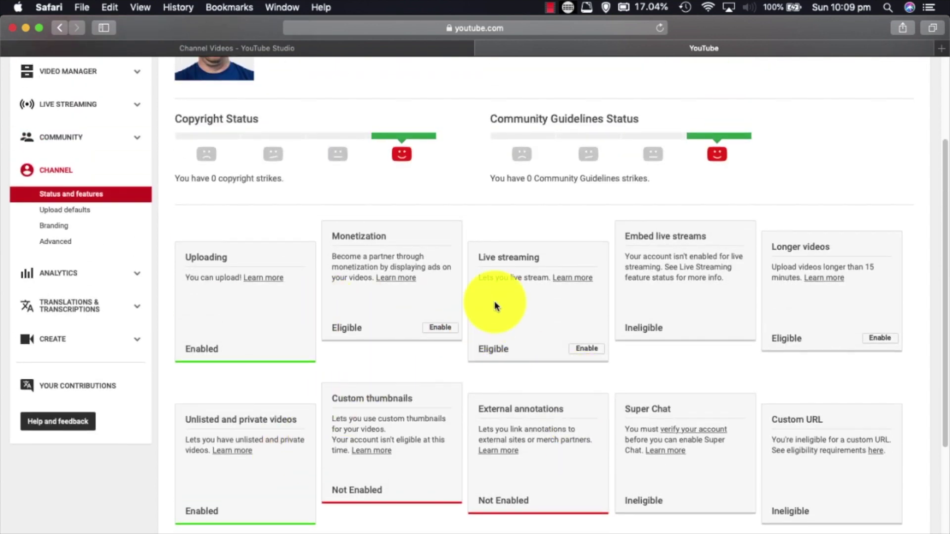
pyautogui.scroll(4, 488, 335)
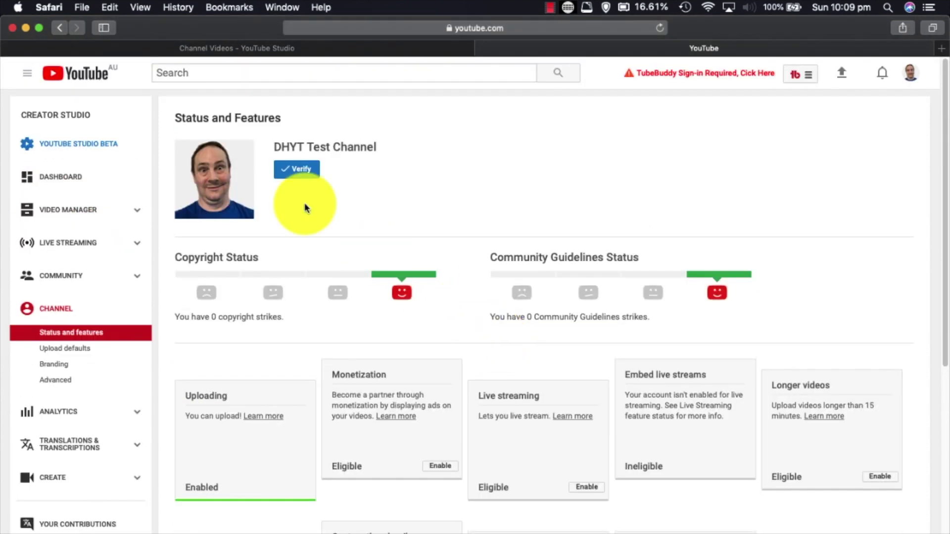
# Step: Verify the channel by text message using the phone number and 6-digit code, then return to Status and Features
pyautogui.click(300, 173)
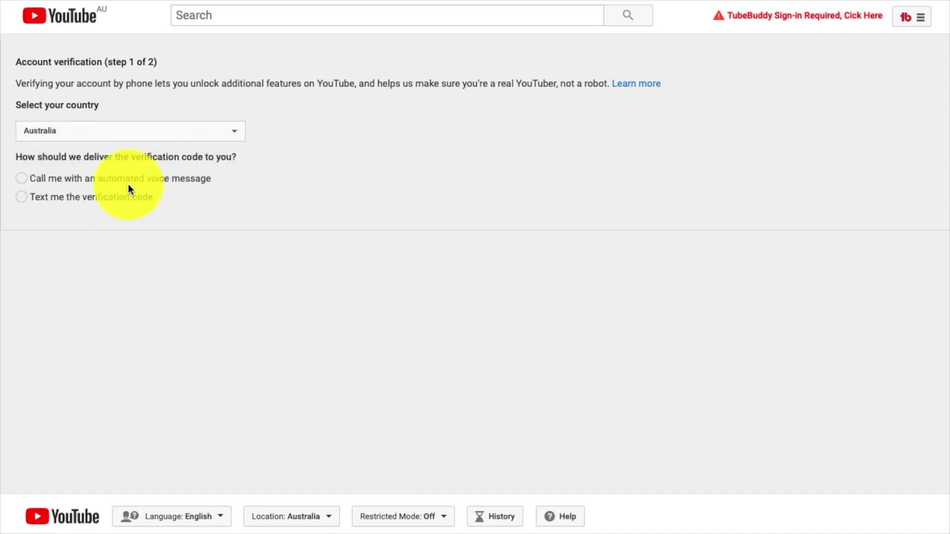
pyautogui.click(21, 198)
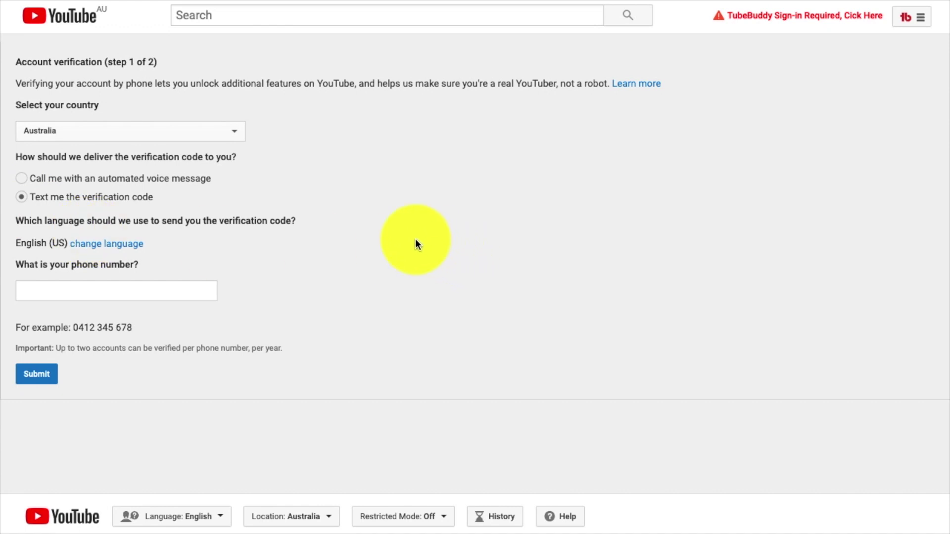
pyautogui.click(131, 287)
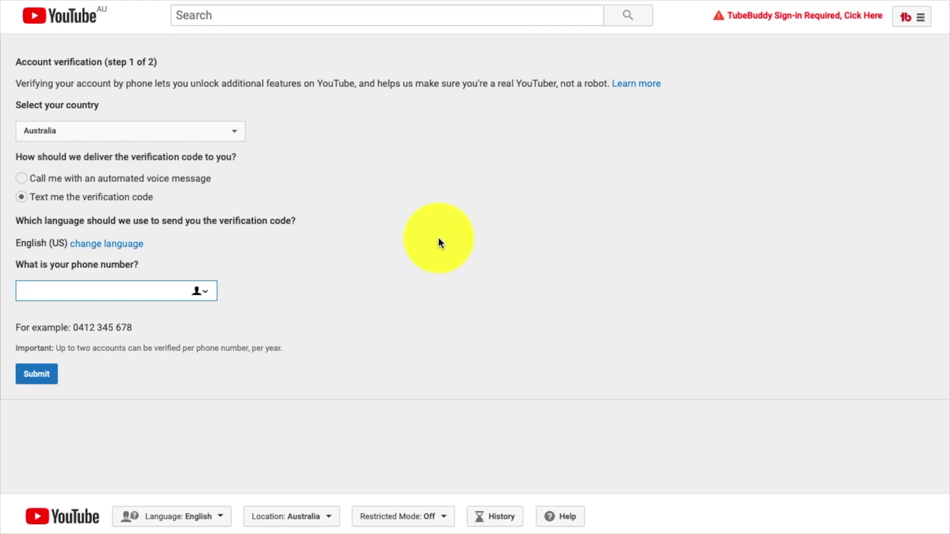
pyautogui.hotkey('ctrl', 'v')
pyautogui.click(37, 374)
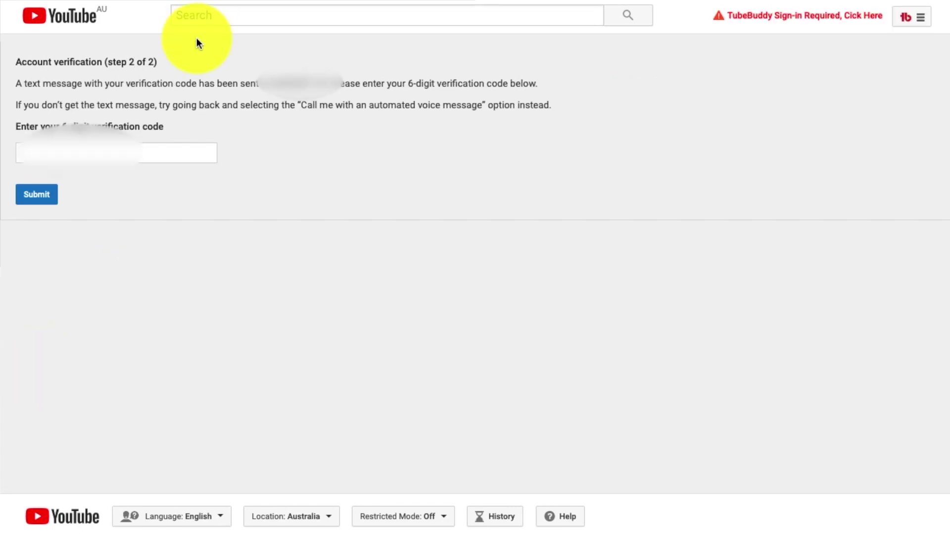
pyautogui.click(85, 152)
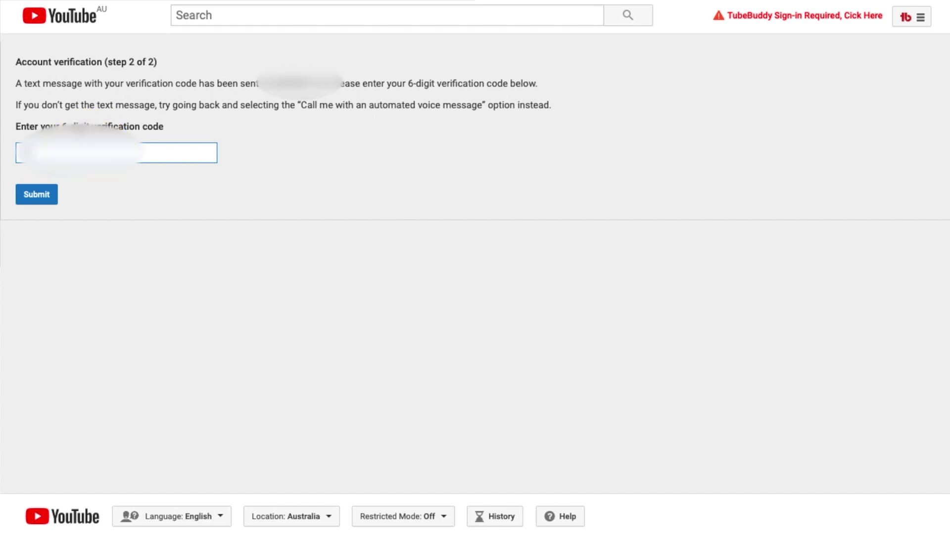
pyautogui.click(44, 194)
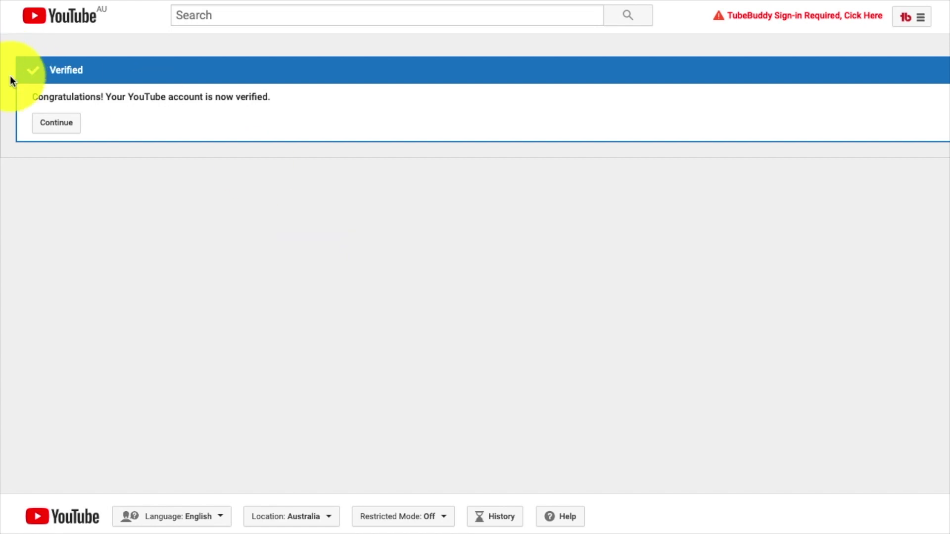
pyautogui.click(45, 123)
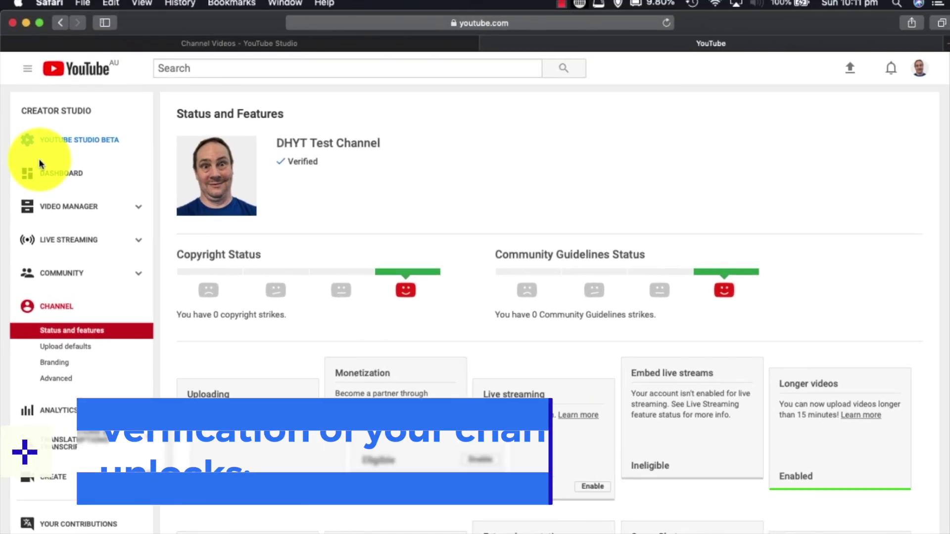
pyautogui.scroll(-5, 584, 175)
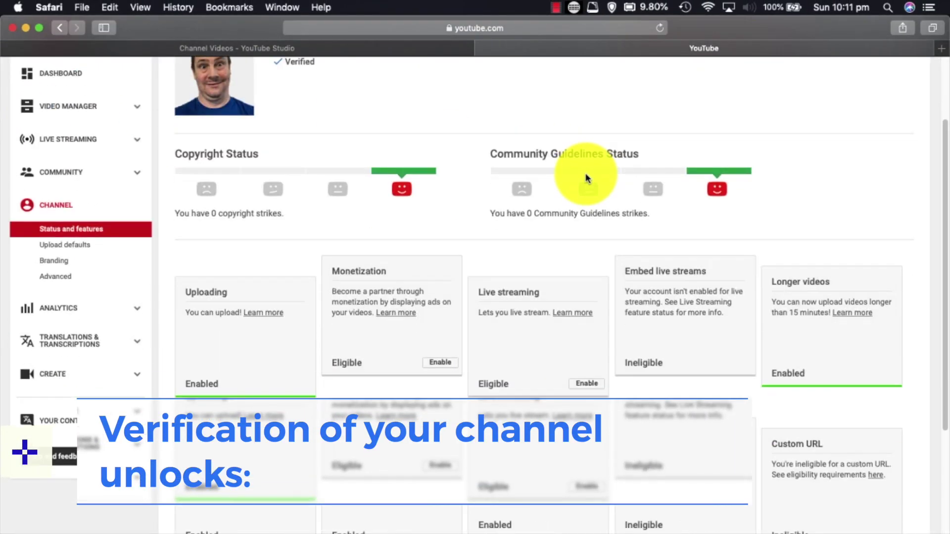
pyautogui.scroll(-2, 430, 272)
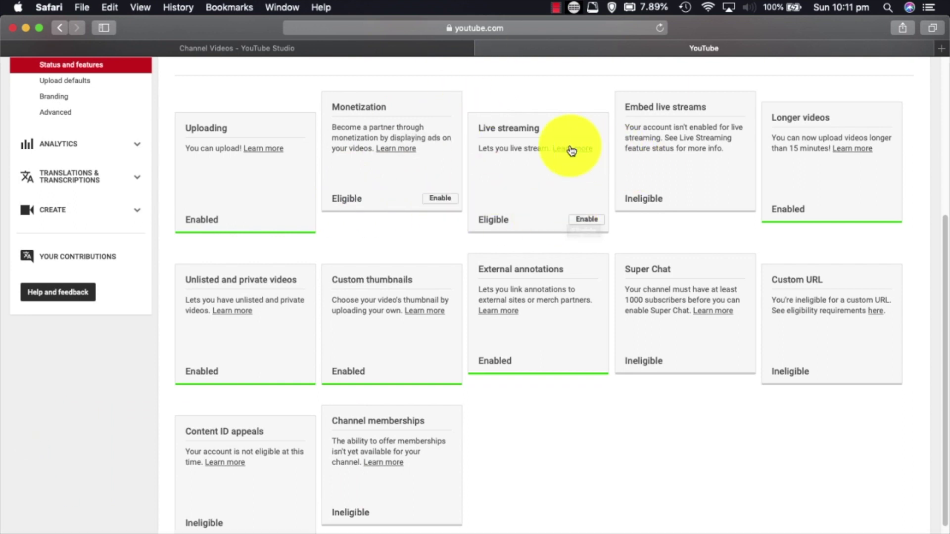
# Step: Enable live streaming on the channel and return to Status and Features
pyautogui.click(582, 223)
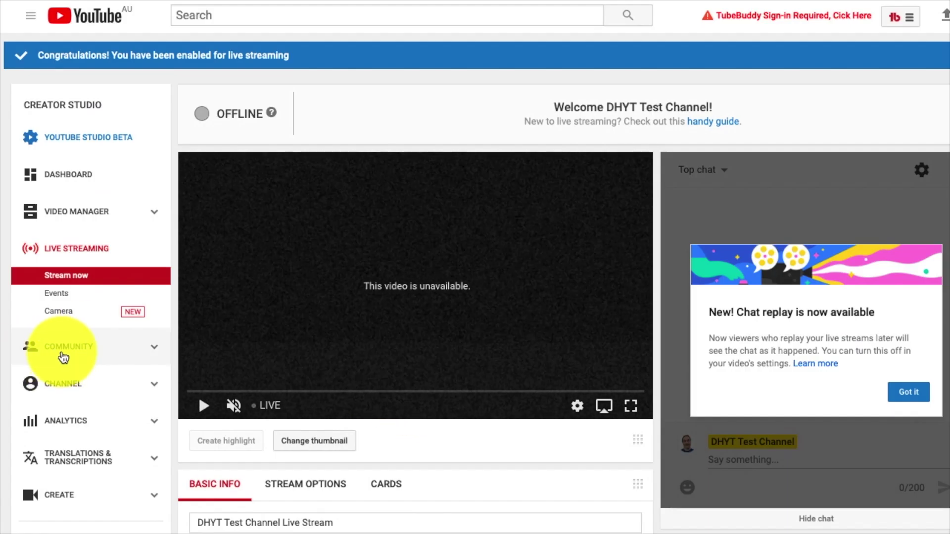
pyautogui.click(52, 385)
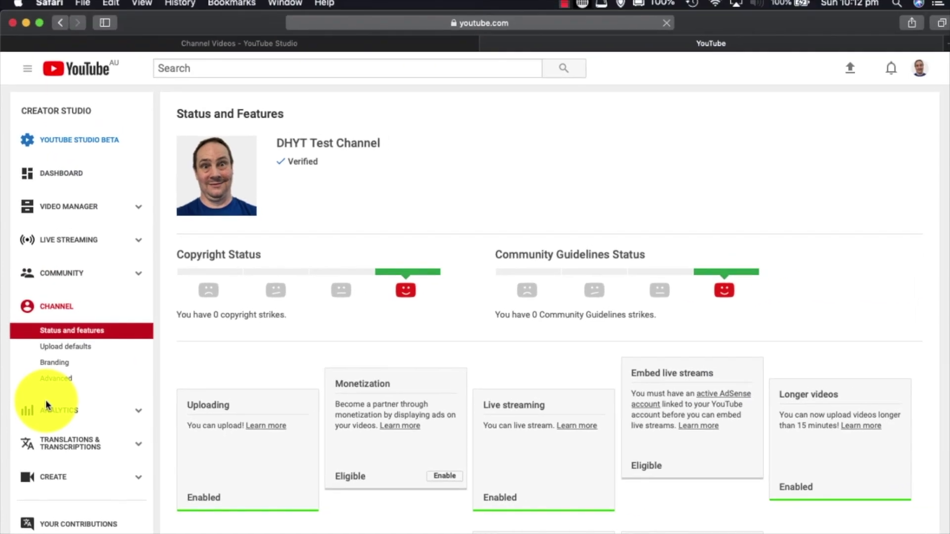
# Step: Scroll through the Status and Features cards to review the enabled features
pyautogui.scroll(-2, 532, 430)
pyautogui.scroll(-1, 532, 430)
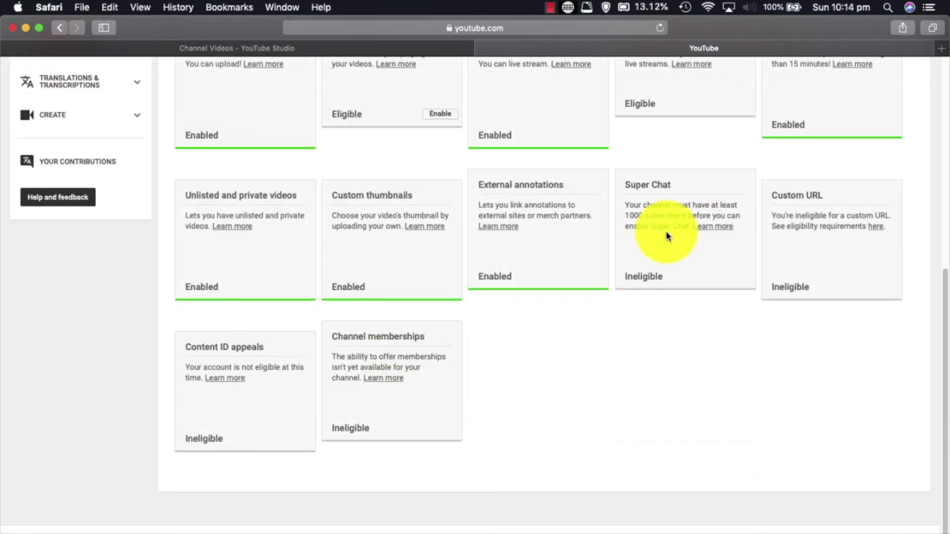
pyautogui.scroll(3, 665, 234)
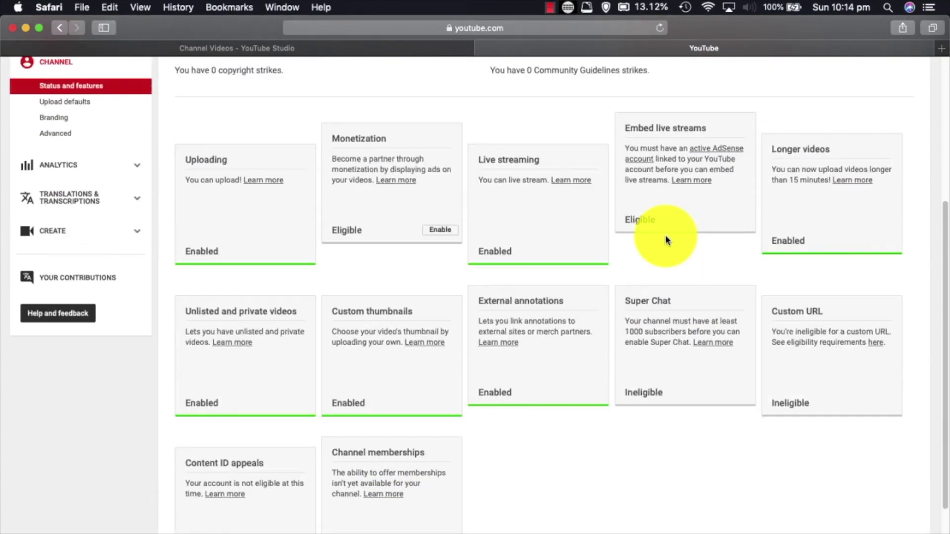